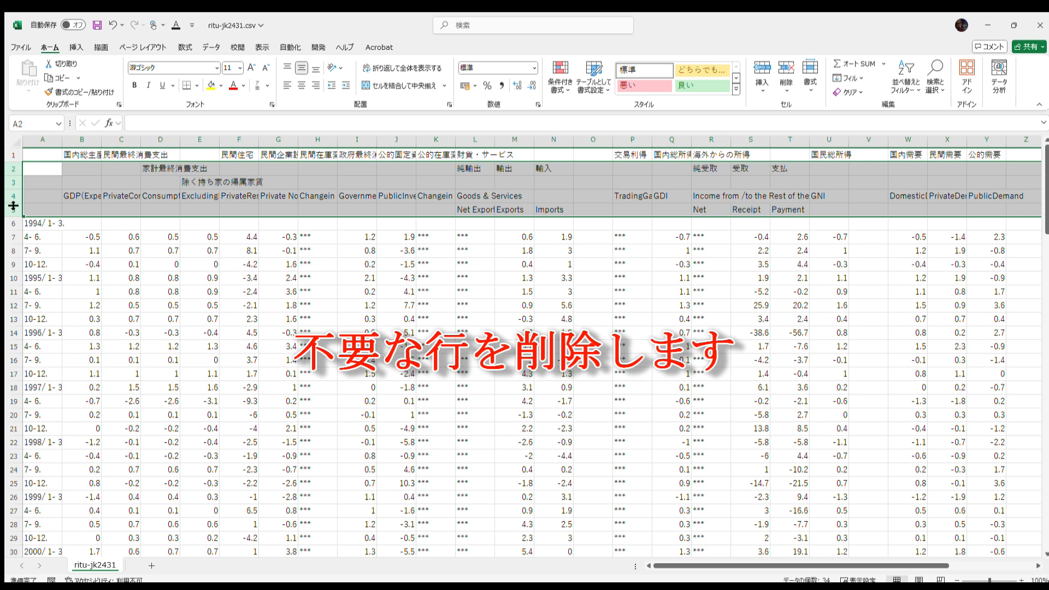
# Step: Delete the subheading rows 2 to 5 and autofit the widths of columns B and C to their contents
pyautogui.hotkey('ctrl', '-')
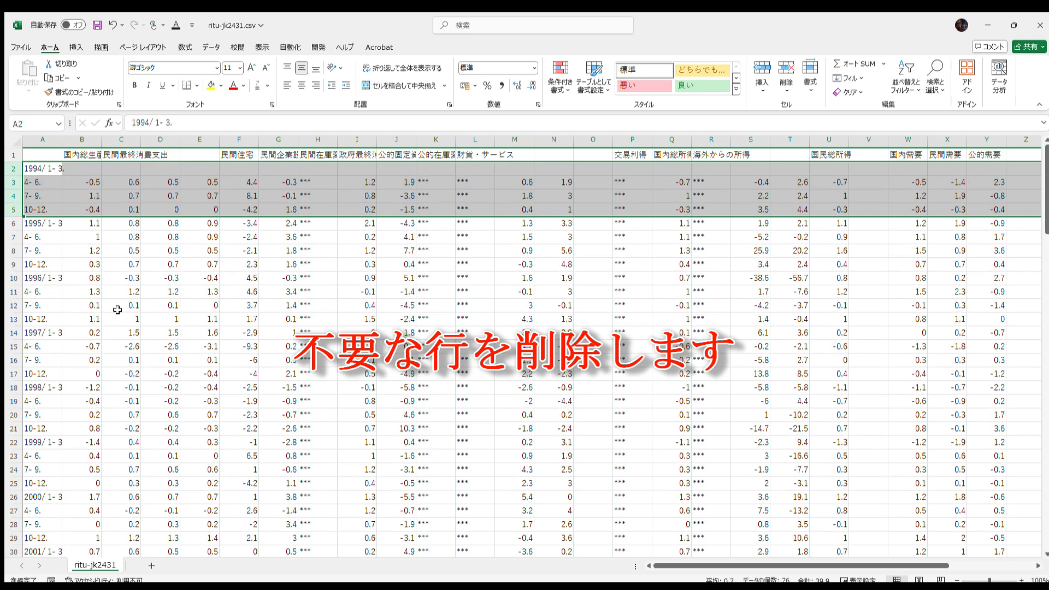
pyautogui.click(126, 278)
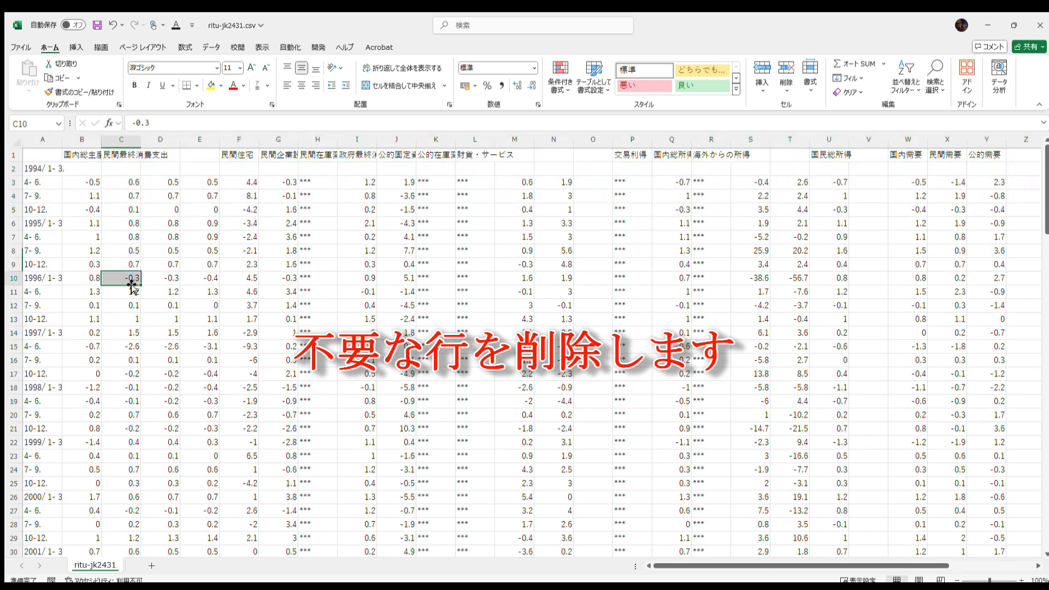
pyautogui.doubleClick(141, 140)
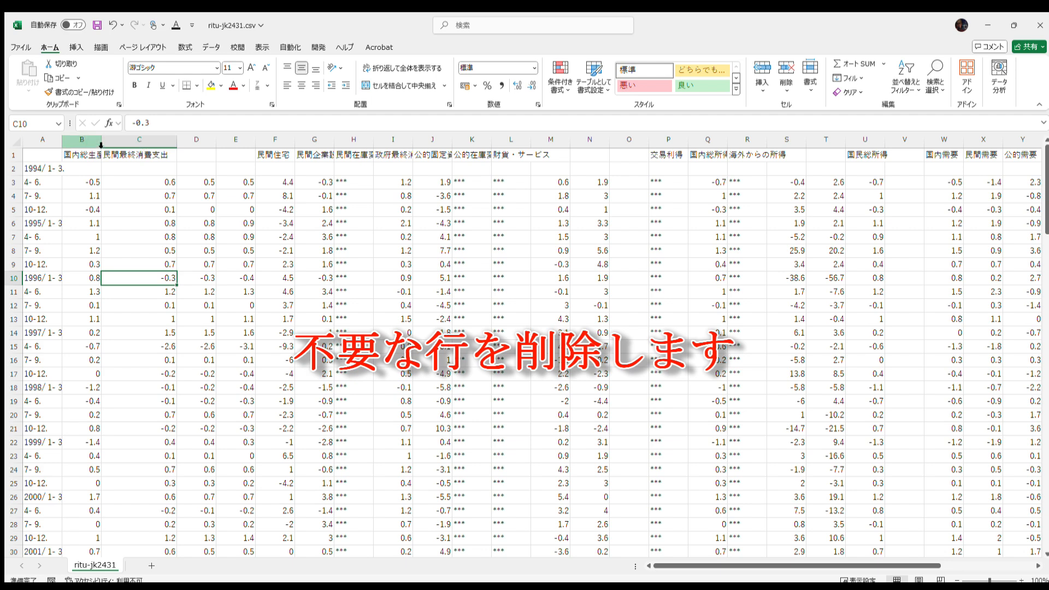
pyautogui.doubleClick(101, 140)
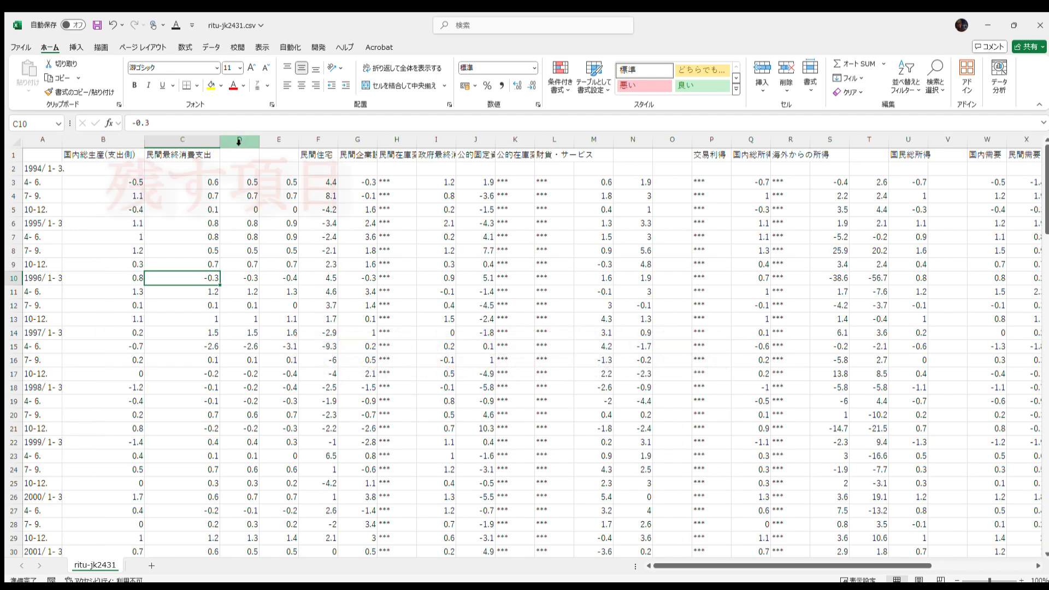
# Step: Delete columns D and E, which have no heading in row 1, between 民間最終消費支出 and 民間住宅
pyautogui.moveTo(244, 141); pyautogui.dragTo(295, 147)
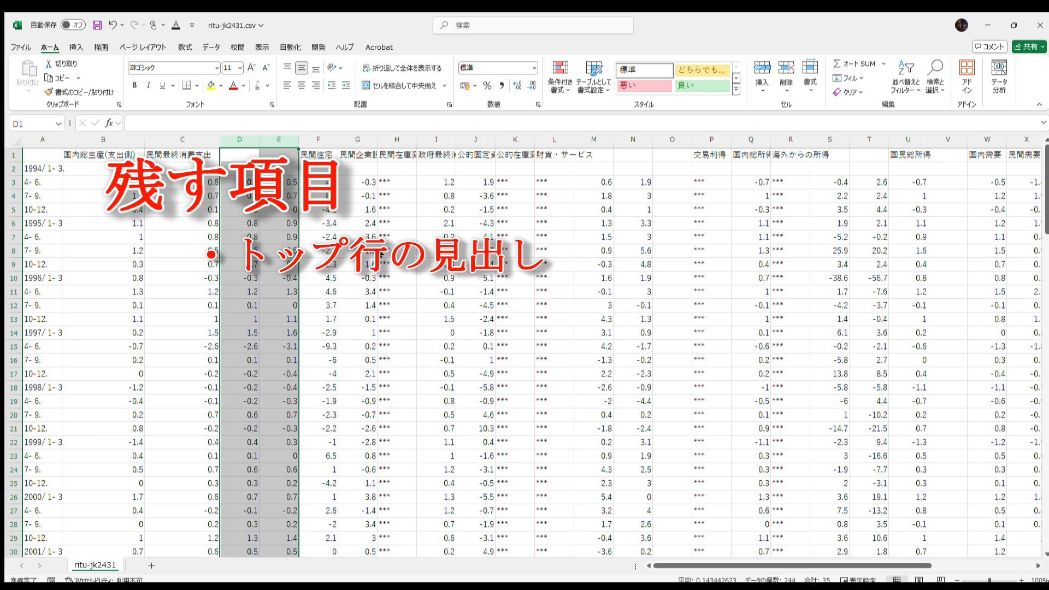
pyautogui.hotkey('ctrl', '-')
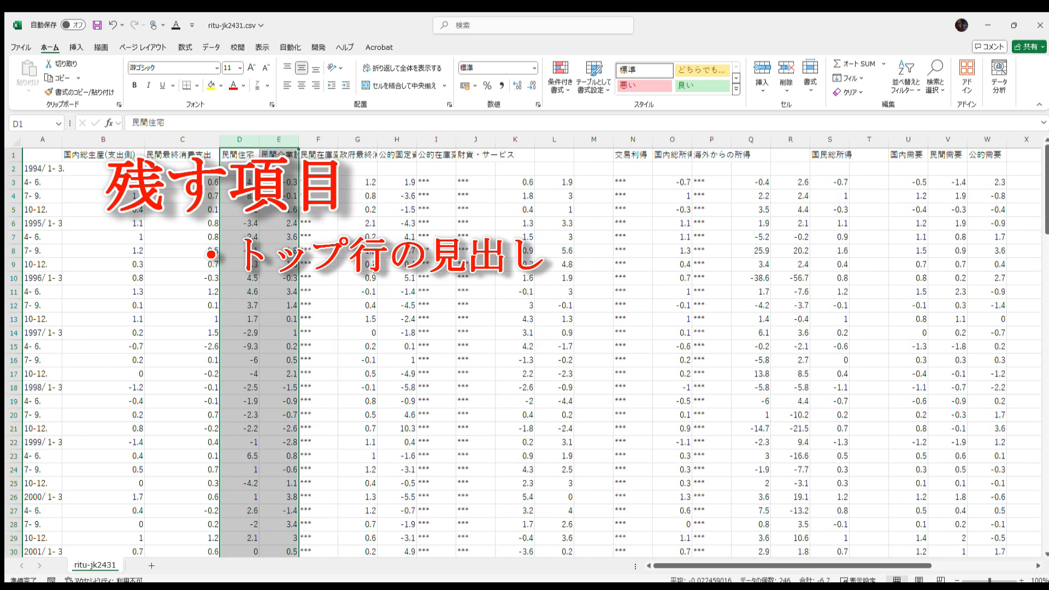
pyautogui.click(387, 208)
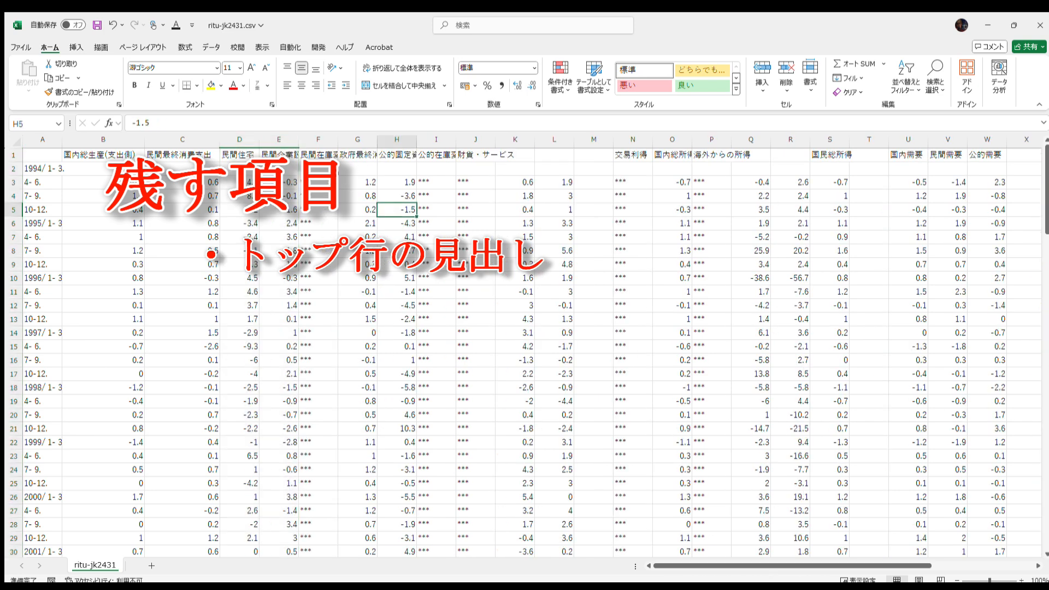
# Step: Go through the row 1 headings from 民間住宅 onward and delete columns I and J, 公的在庫変動 and 財貨・サービス
pyautogui.click(239, 155)
pyautogui.press('Right')
pyautogui.press('Right')
pyautogui.press('Right')
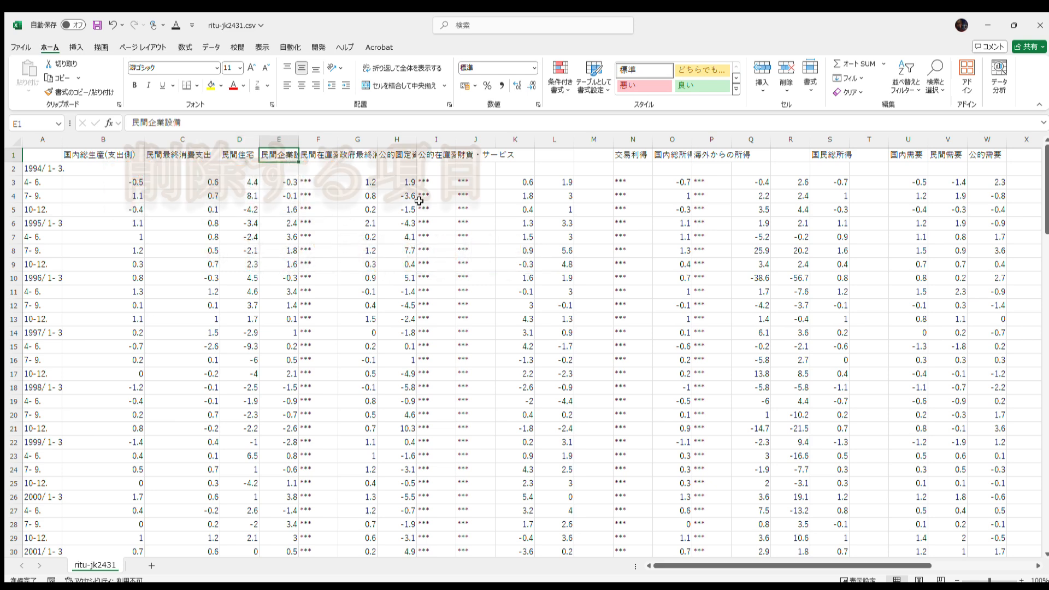
pyautogui.press('Right')
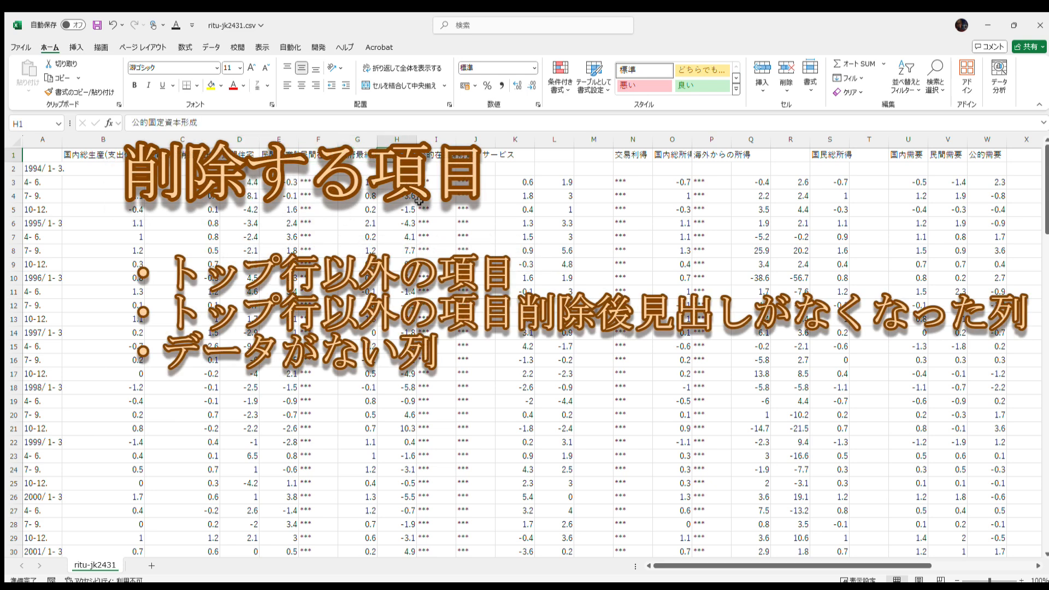
pyautogui.press('Right')
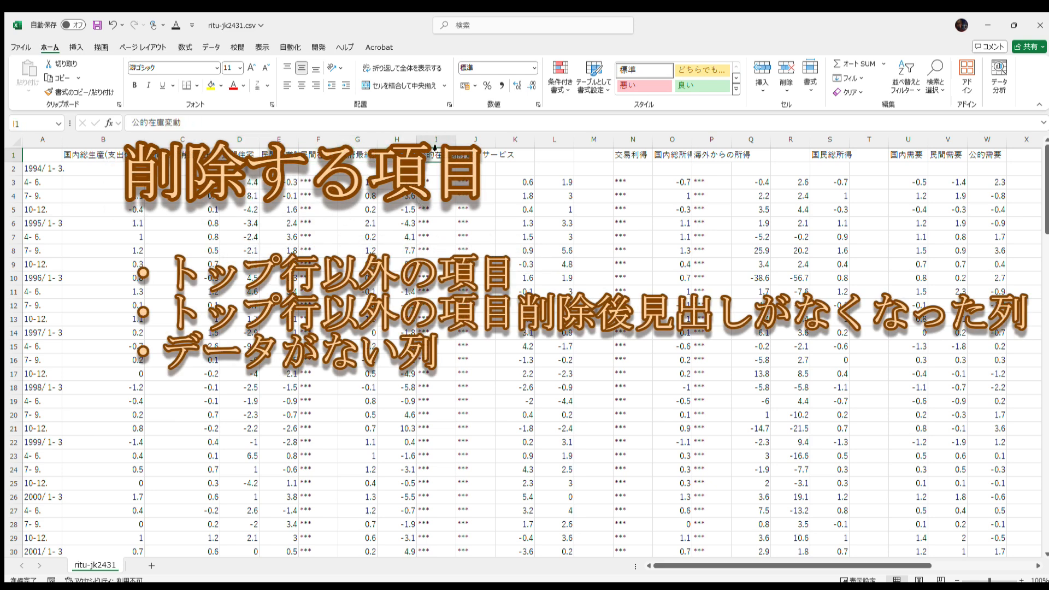
pyautogui.moveTo(435, 144); pyautogui.dragTo(487, 147)
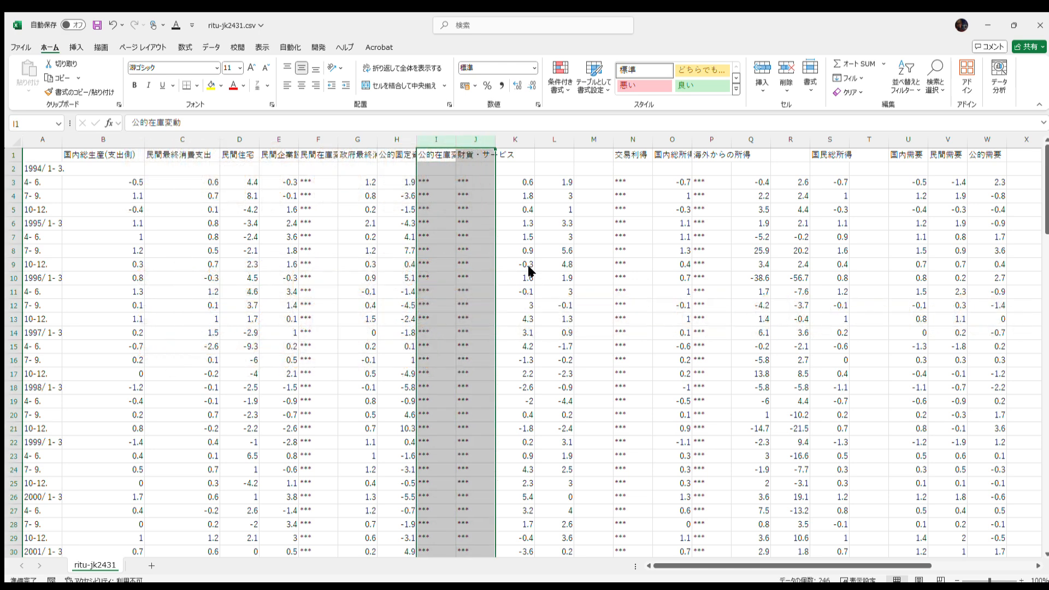
pyautogui.hotkey('ctrl', '-')
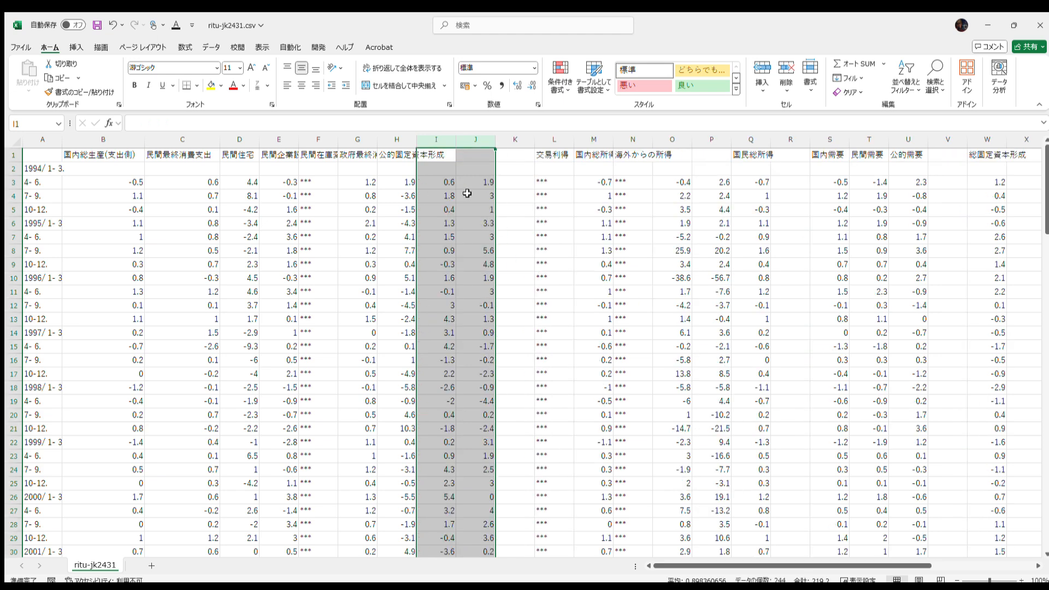
# Step: Check the row 1 cells after 公的固定資本形成 and delete the unheaded columns I to K before 交易利得
pyautogui.click(449, 157)
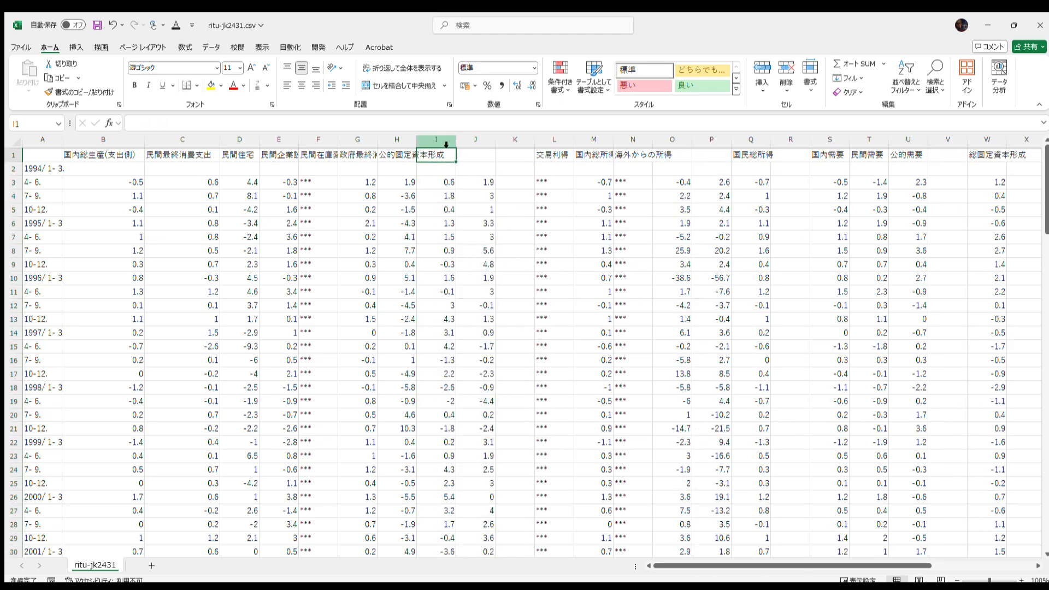
pyautogui.click(484, 158)
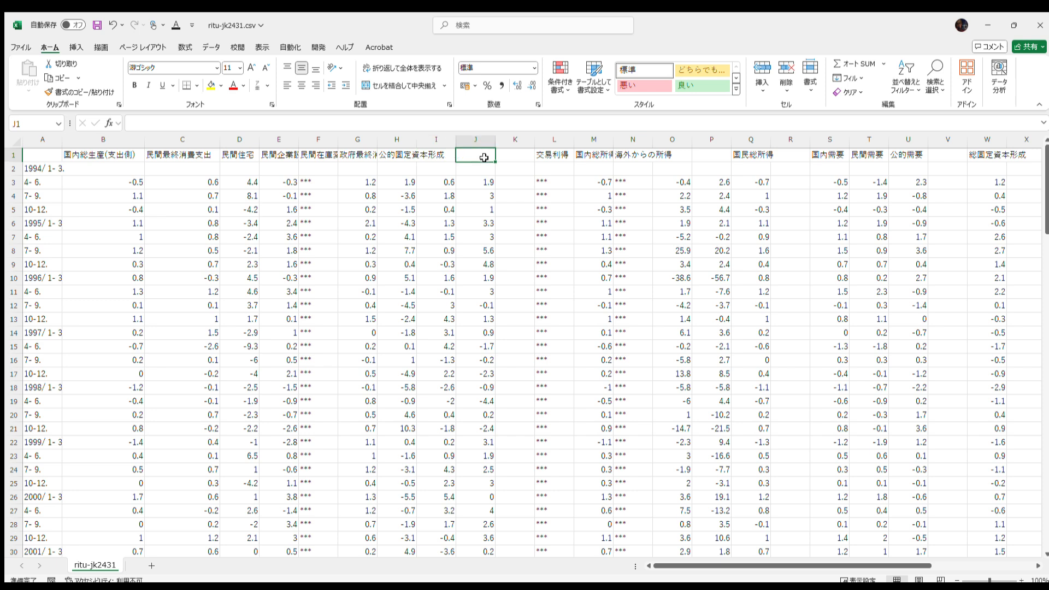
pyautogui.press('Left')
pyautogui.press('Left')
pyautogui.press('Right')
pyautogui.moveTo(446, 147); pyautogui.dragTo(509, 142)
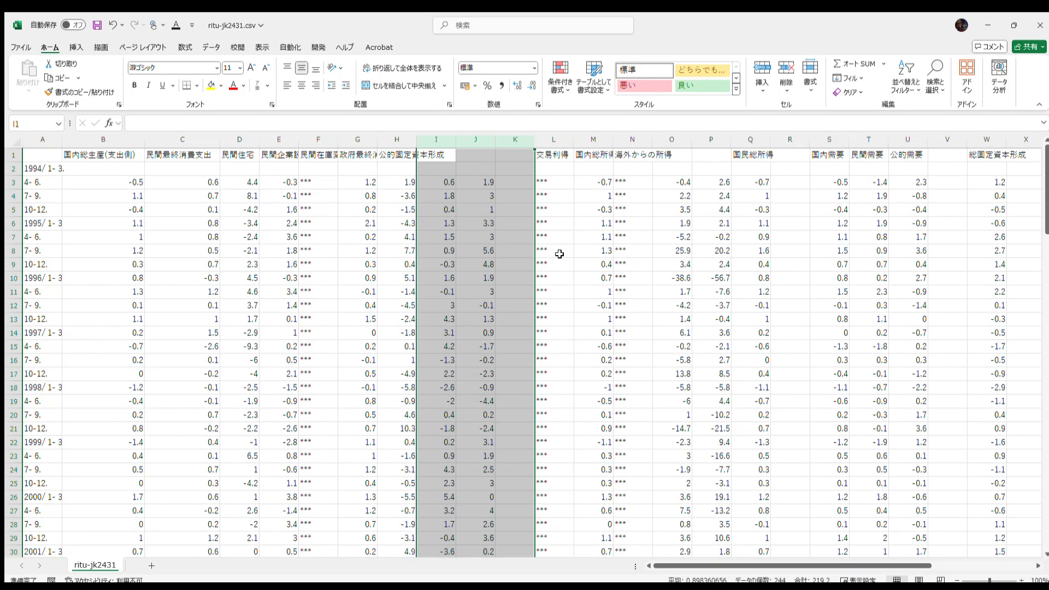
pyautogui.hotkey('ctrl', '-')
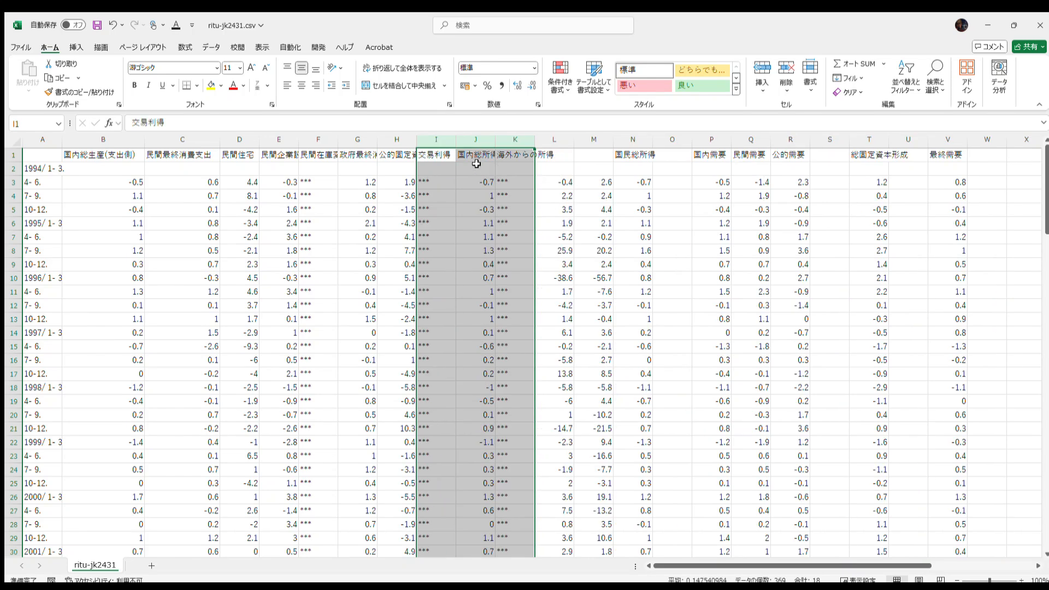
# Step: Check the headings from 交易利得 onward and delete the unheaded columns L and M after 海外からの所得
pyautogui.click(446, 159)
pyautogui.press('Right')
pyautogui.press('Right')
pyautogui.press('Right')
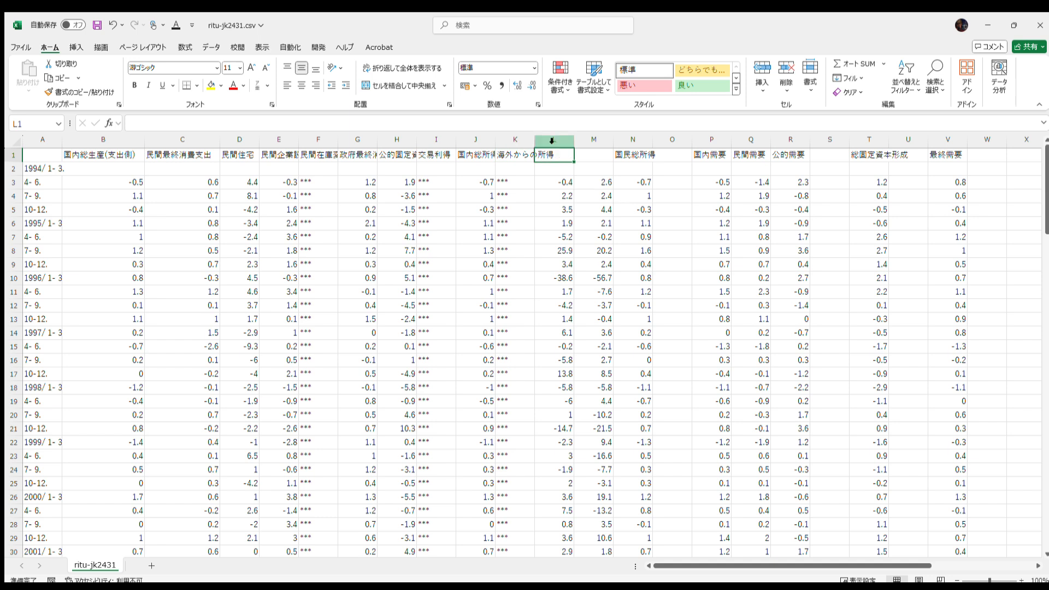
pyautogui.moveTo(553, 144); pyautogui.dragTo(593, 144)
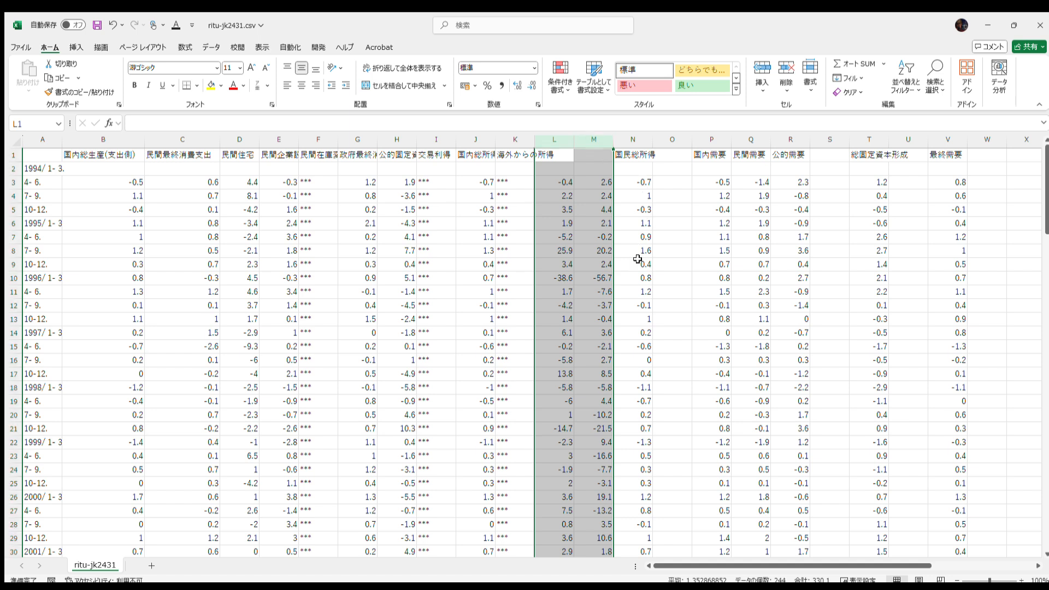
pyautogui.hotkey('ctrl', '-')
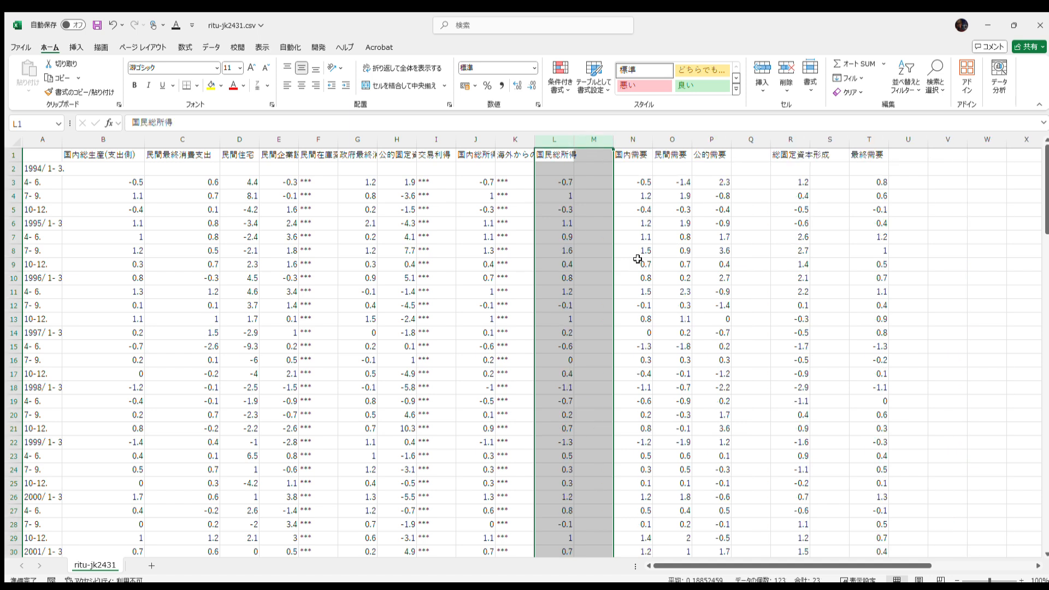
# Step: Delete the empty column M between 国民総所得 and 国内需要
pyautogui.click(564, 155)
pyautogui.press('Right')
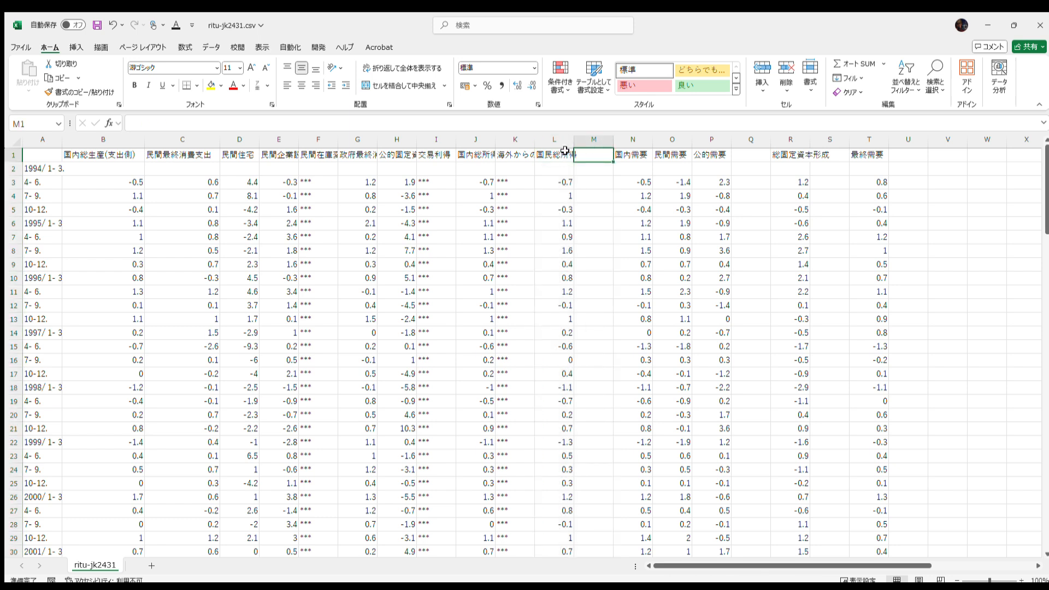
pyautogui.click(600, 145)
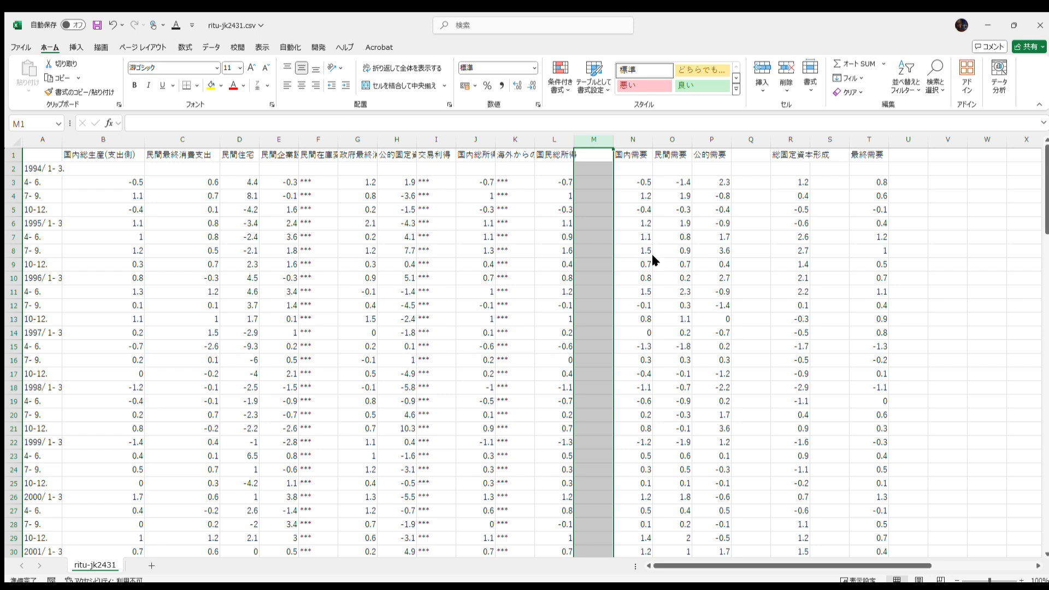
pyautogui.hotkey('ctrl', '-')
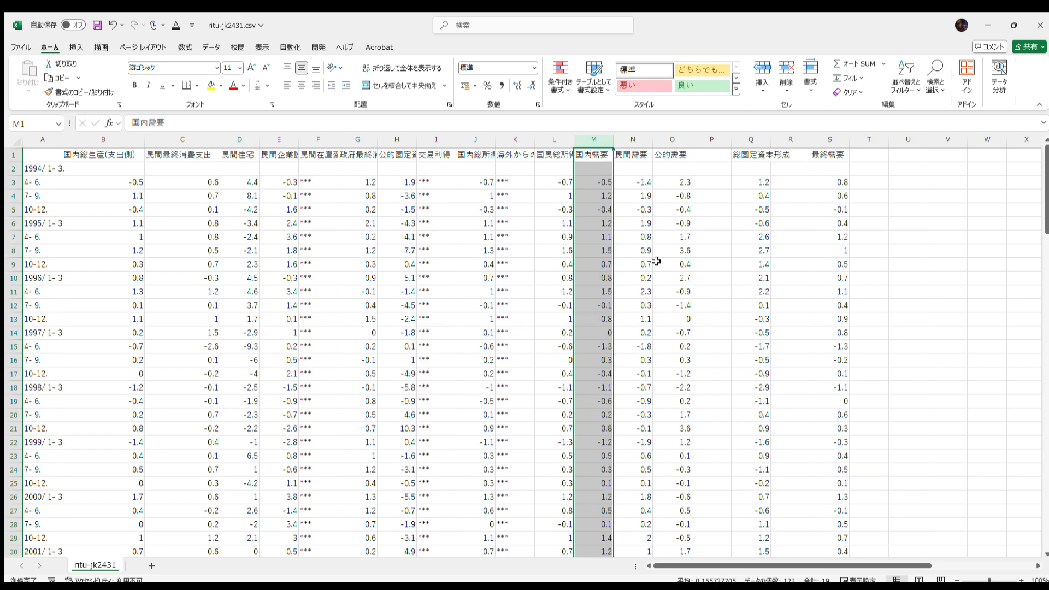
# Step: Delete the empty column P between 公的需要 and 総固定資本形成
pyautogui.press('Up')
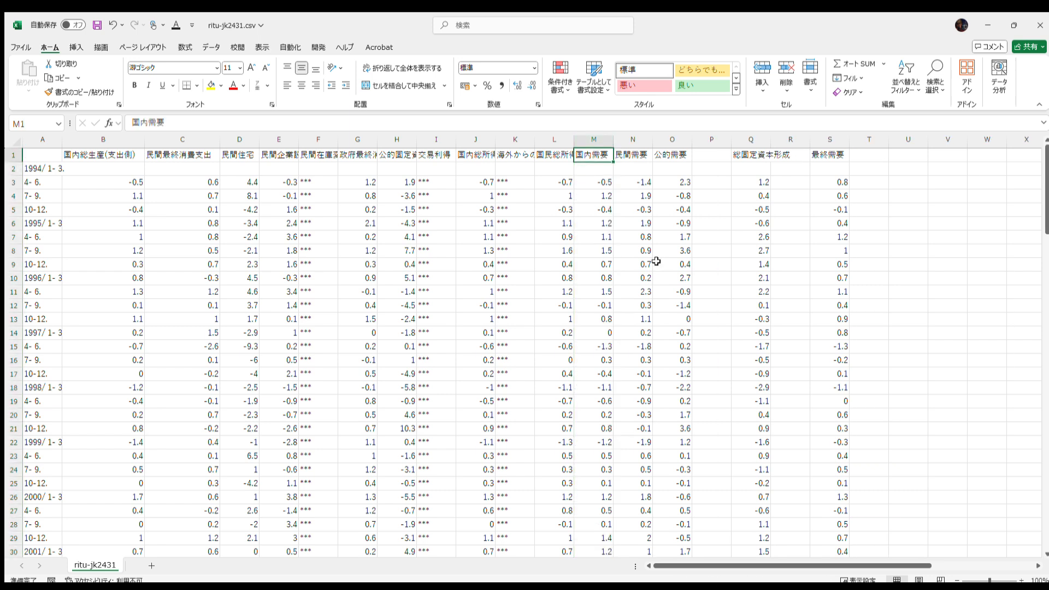
pyautogui.press('Right')
pyautogui.press('Right')
pyautogui.press('Right')
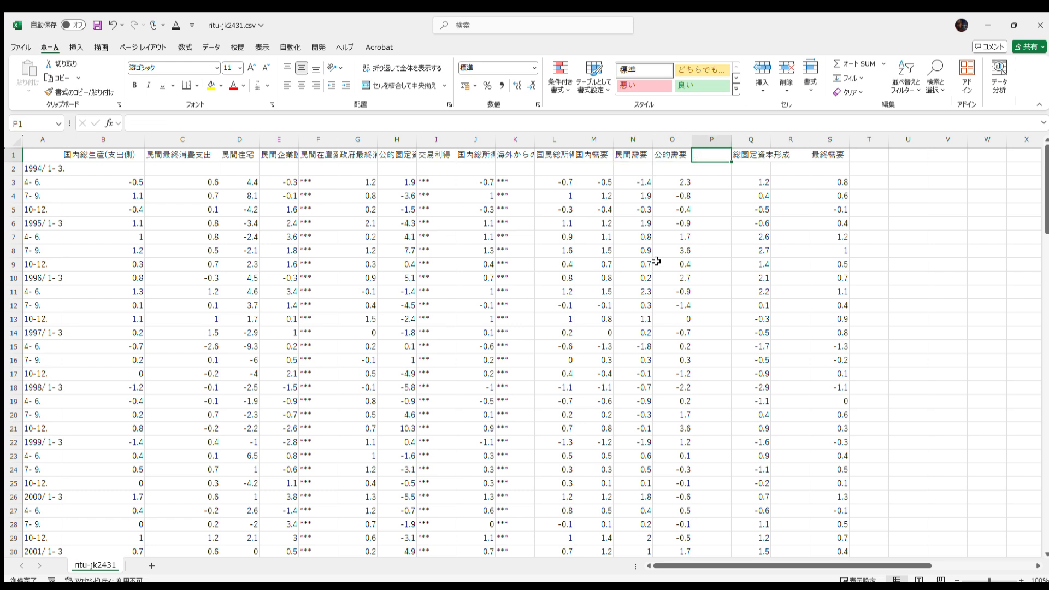
pyautogui.click(724, 150)
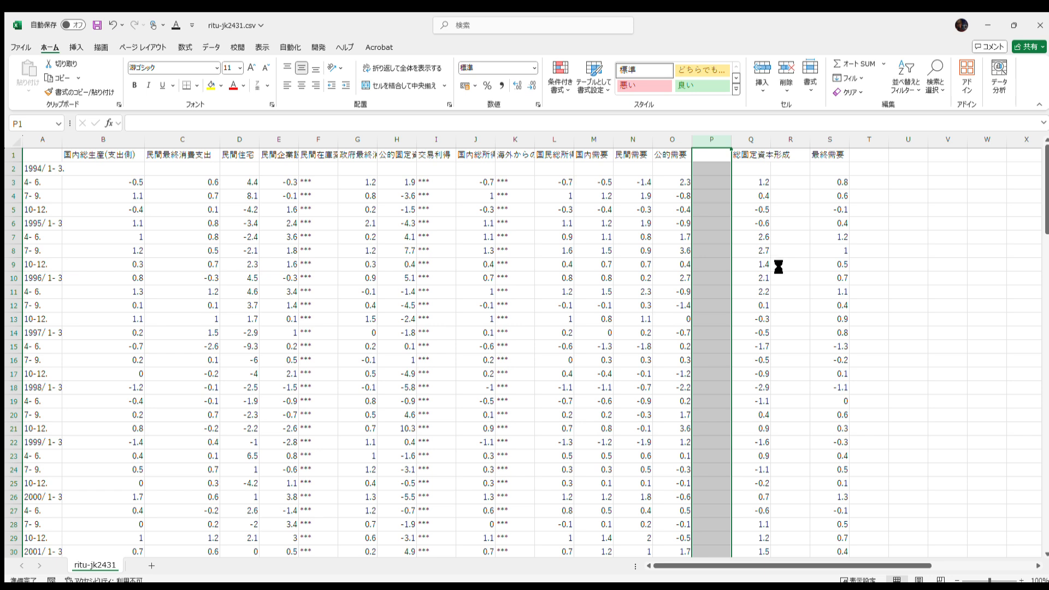
pyautogui.hotkey('ctrl', '-')
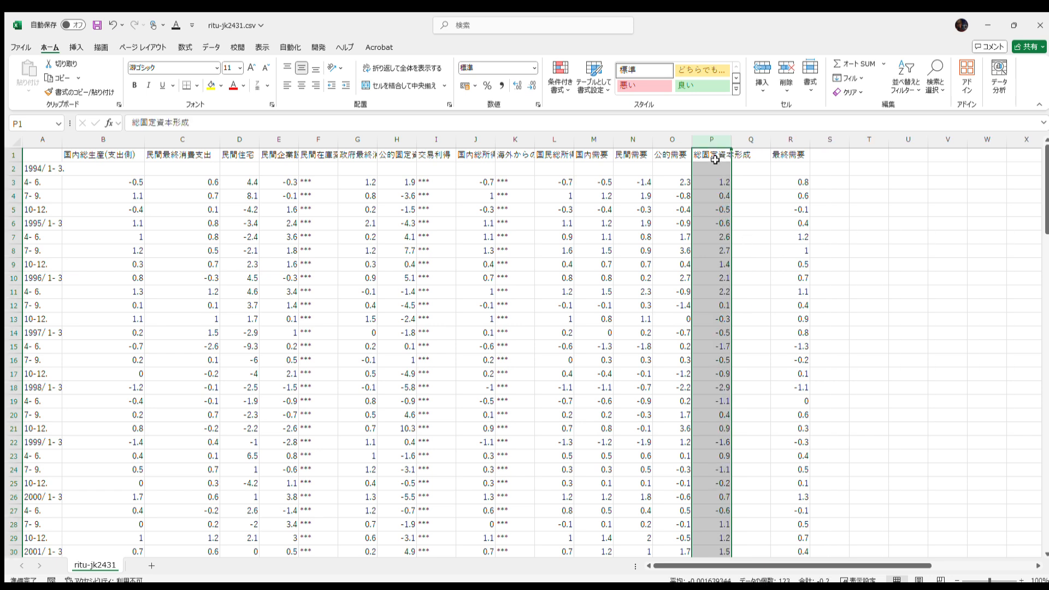
# Step: Delete the empty column Q between 総固定資本形成 and 最終需要
pyautogui.click(715, 159)
pyautogui.press('Right')
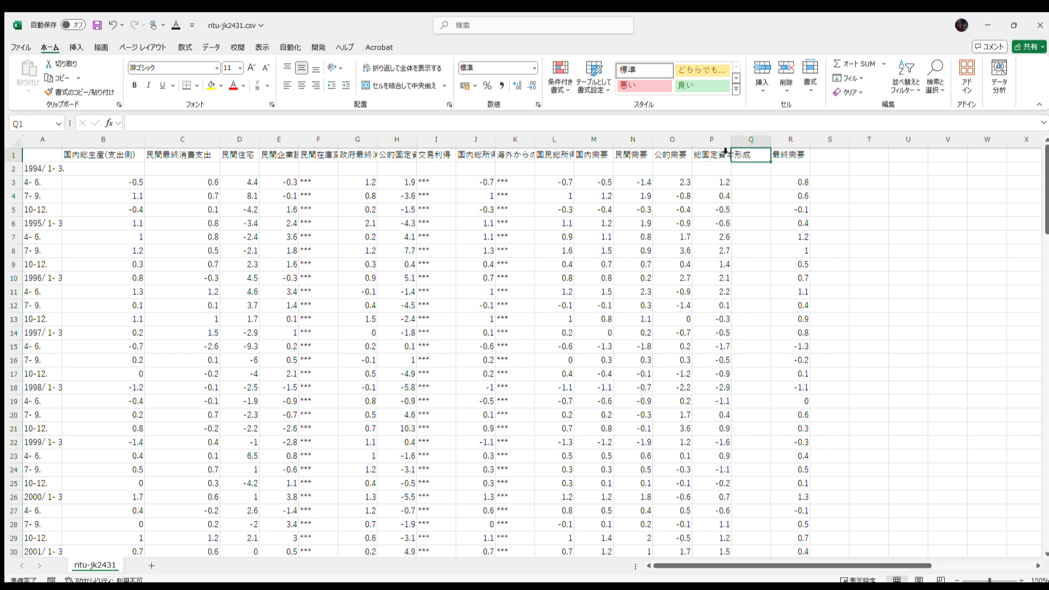
pyautogui.click(752, 146)
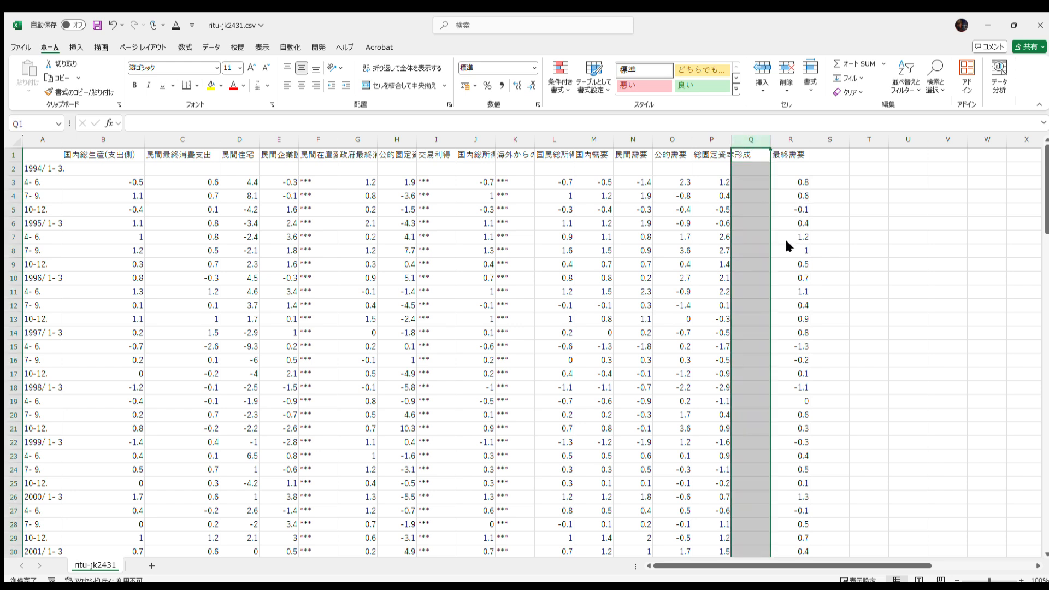
pyautogui.hotkey('ctrl', '-')
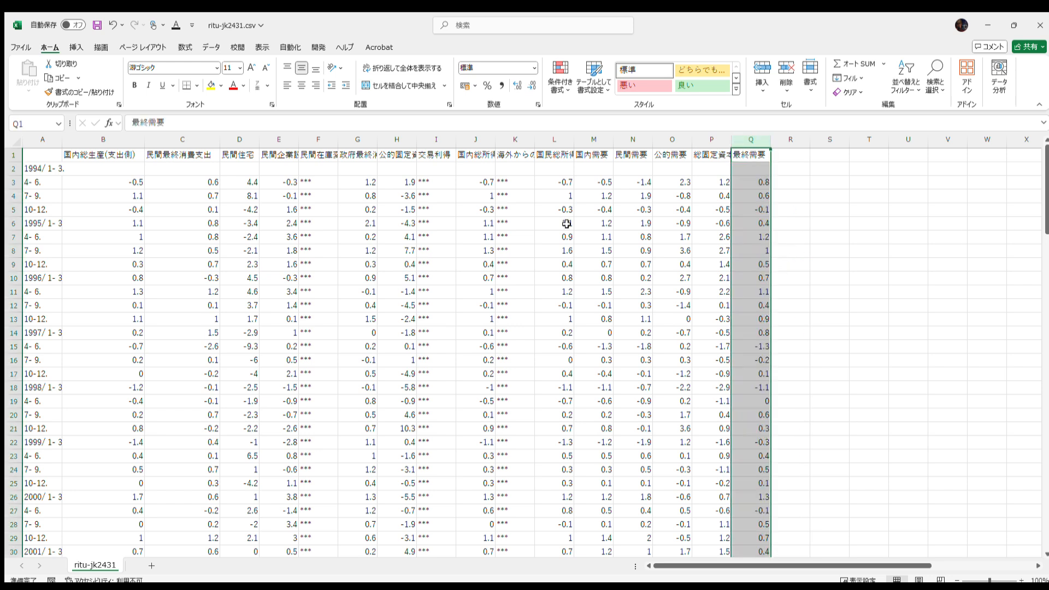
# Step: Delete the three columns holding only *** together: F (民間在庫変動), I (交易利得) and K (海外からの所得)
pyautogui.click(318, 143)
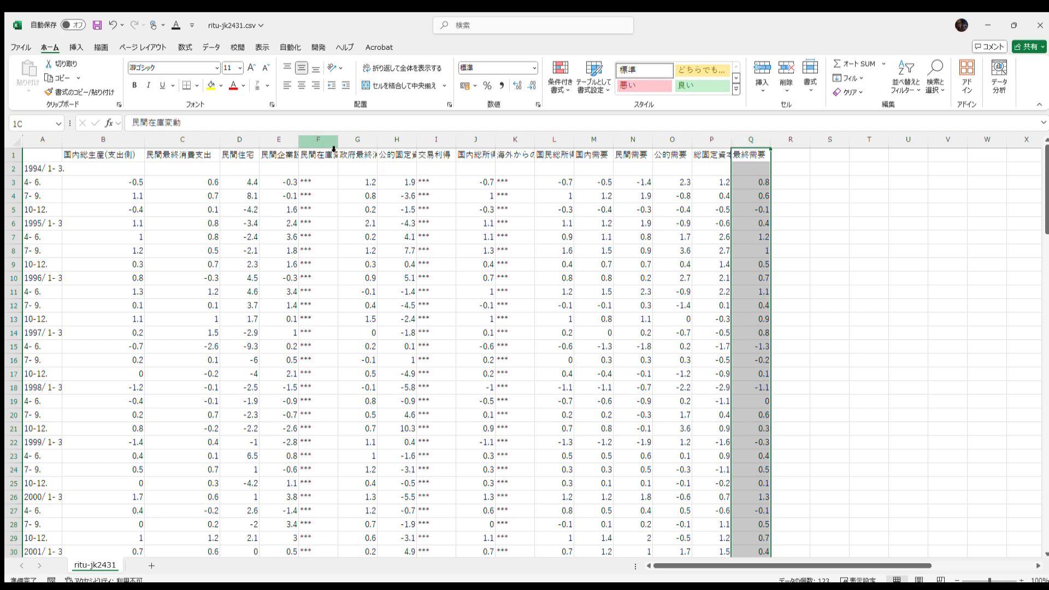
pyautogui.keyDown('ctrl'); pyautogui.click(430, 147); pyautogui.keyUp('ctrl')
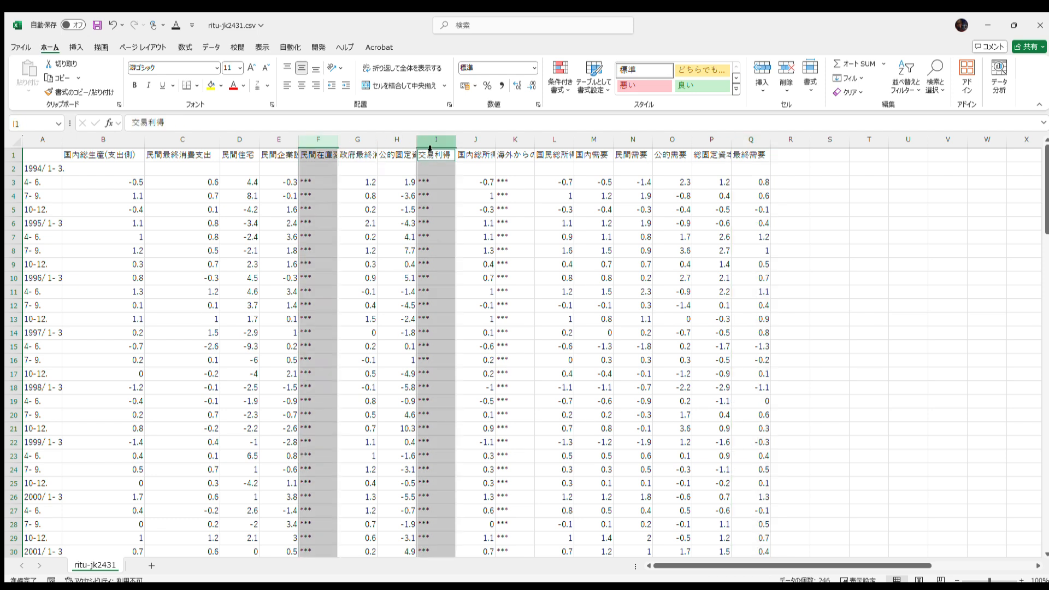
pyautogui.keyDown('ctrl'); pyautogui.click(511, 147); pyautogui.keyUp('ctrl')
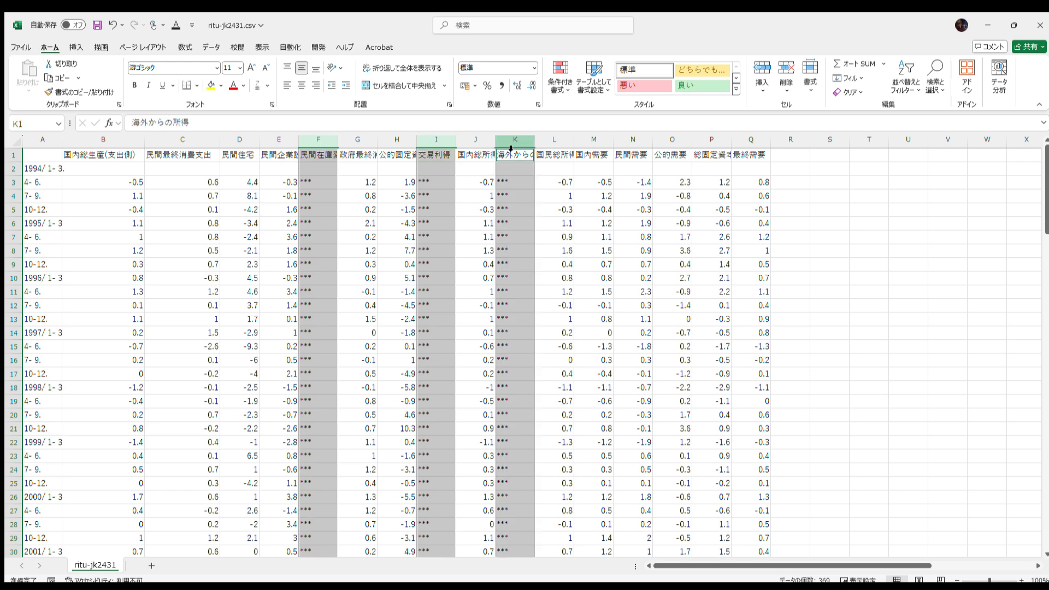
pyautogui.hotkey('ctrl', '-')
pyautogui.click(538, 264)
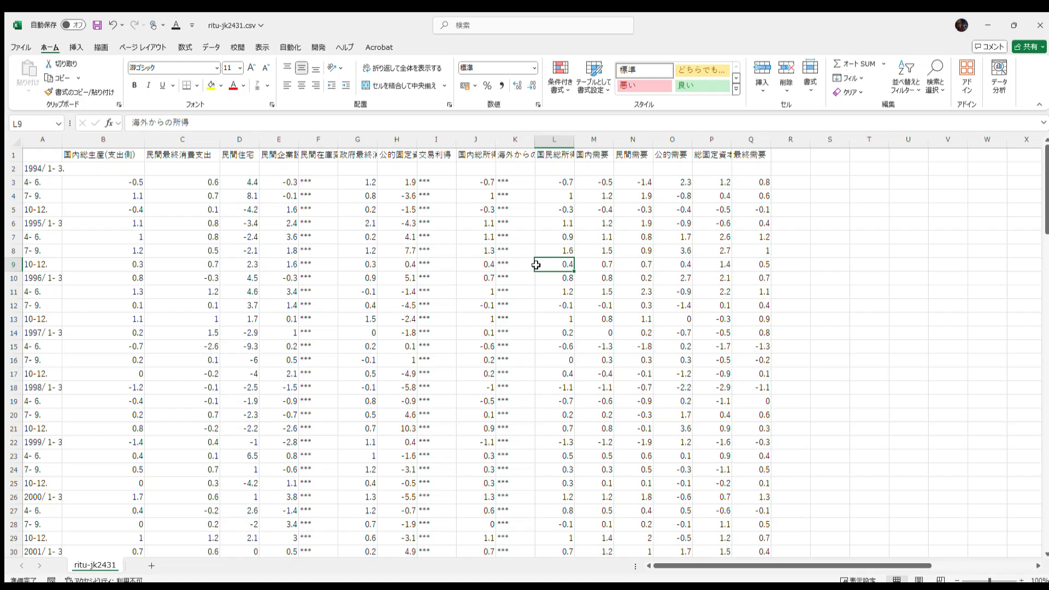
# Step: Fit column A's width to its contents and enter the missing heading 年/期 in cell A1
pyautogui.doubleClick(62, 141)
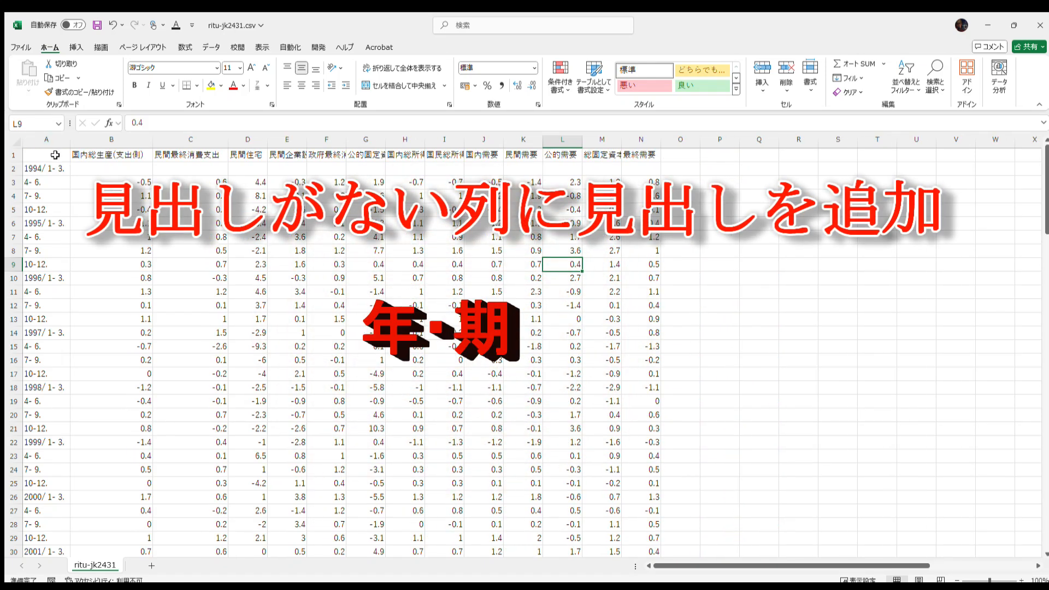
pyautogui.click(46, 155)
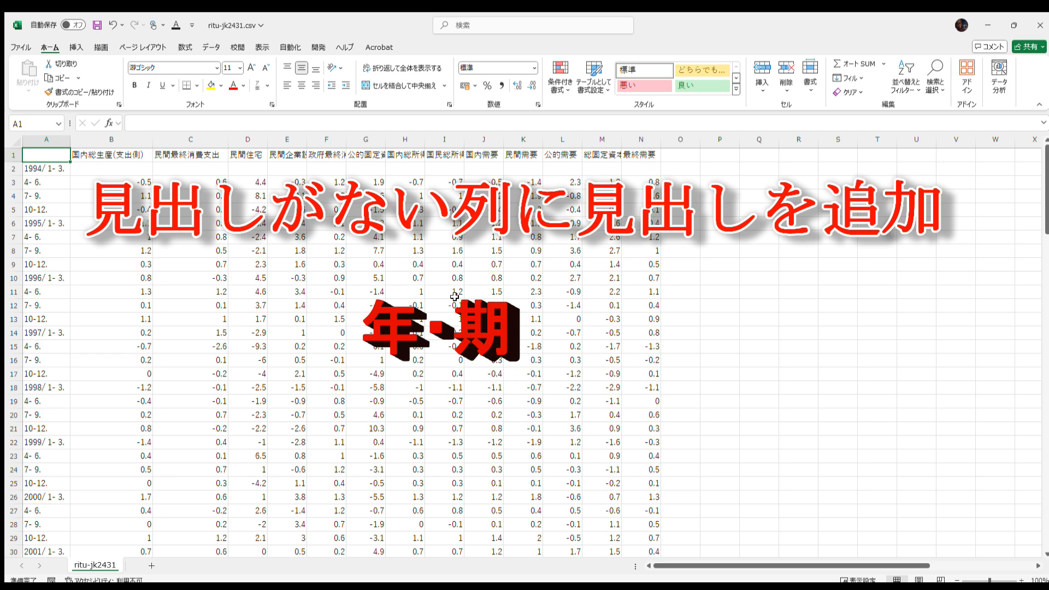
pyautogui.write('n')
pyautogui.press('BackSpace')
pyautogui.write('期')
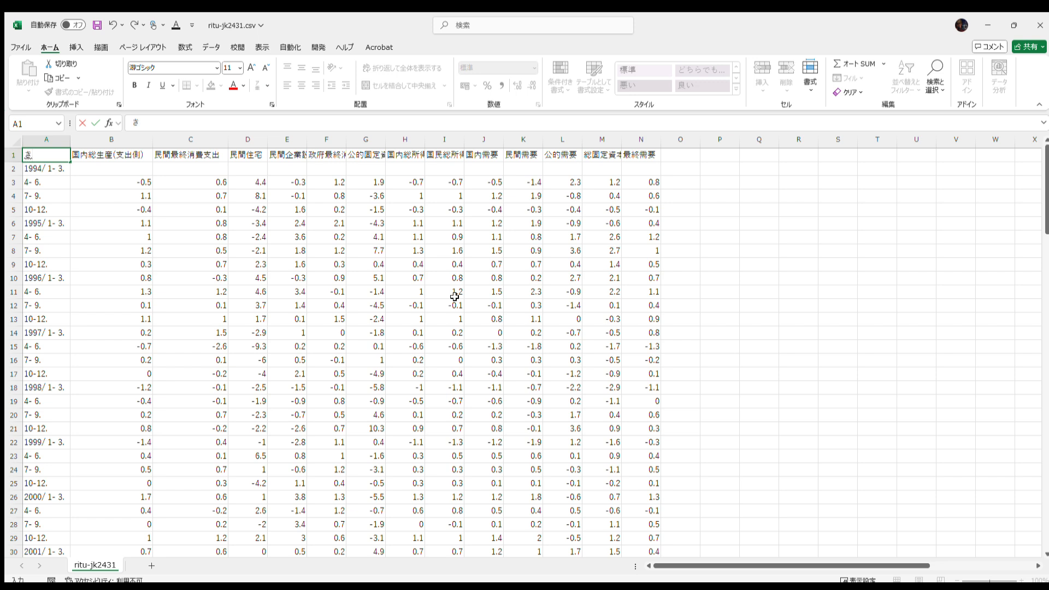
pyautogui.press('BackSpace')
pyautogui.write('年')
pyautogui.write('/気')
pyautogui.press('space')
pyautogui.press('Return')
pyautogui.press('Return')
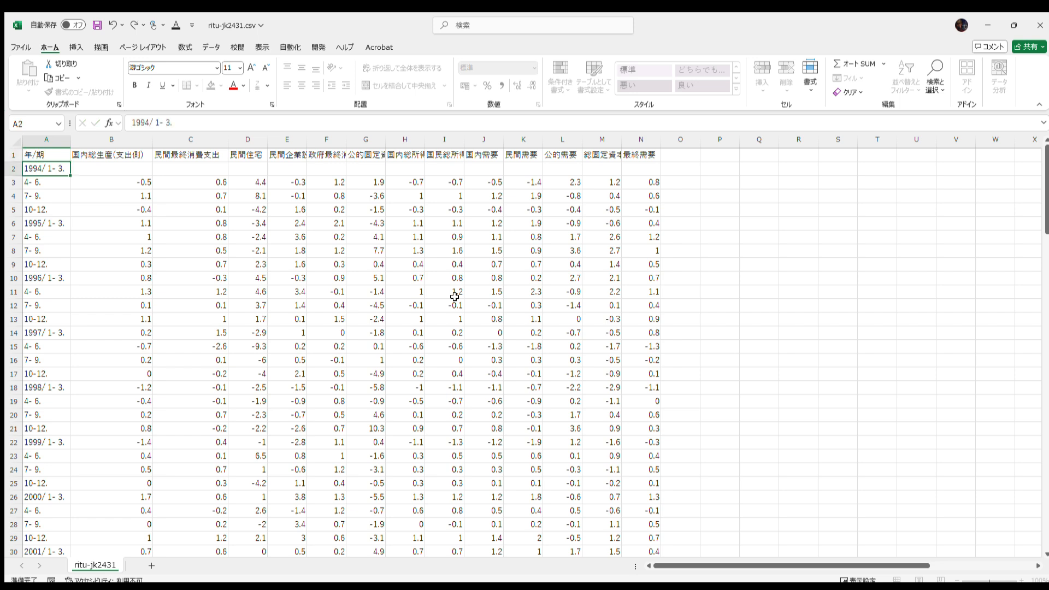
# Step: Create a pivot table on a new sheet from the cleaned data range, starting from the 年/期 heading cell
pyautogui.press('Up')
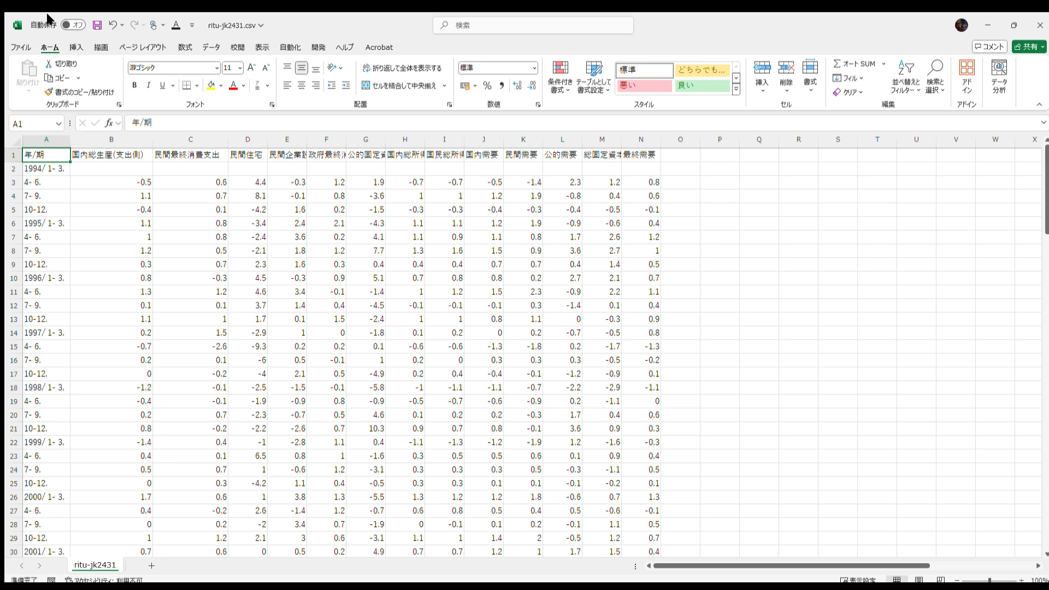
pyautogui.click(77, 47)
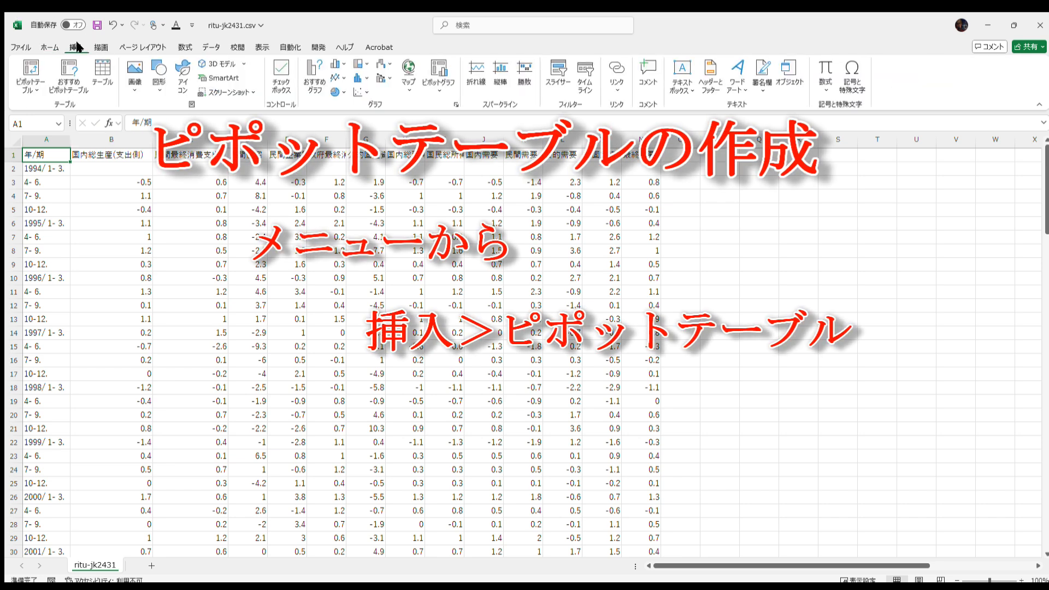
pyautogui.click(42, 80)
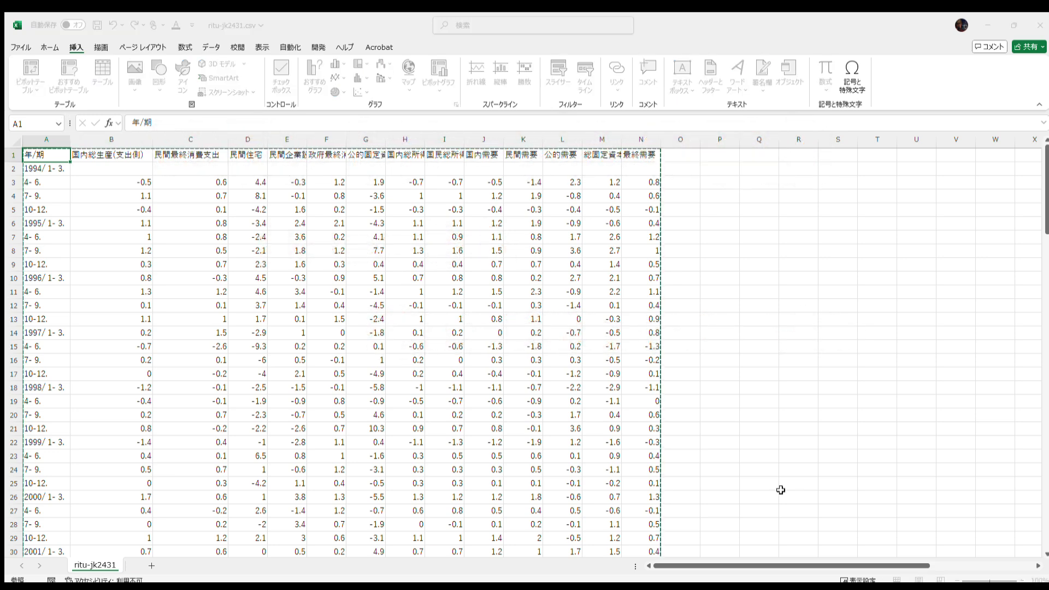
pyautogui.click(754, 437)
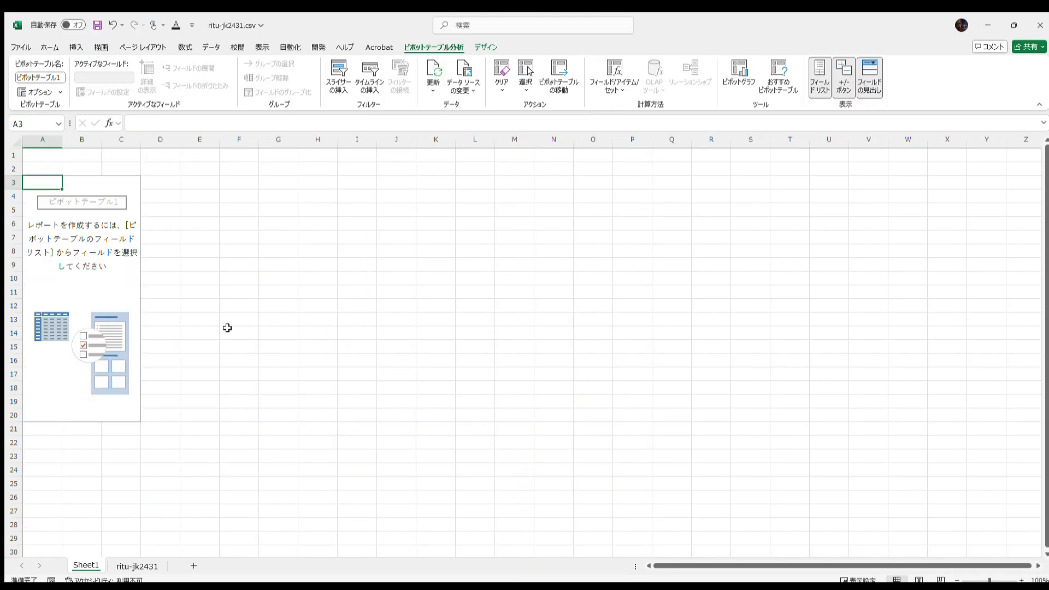
# Step: Set 年/期 as the pivot table's row field and 国民総所得 as its summed value field
pyautogui.click(104, 301)
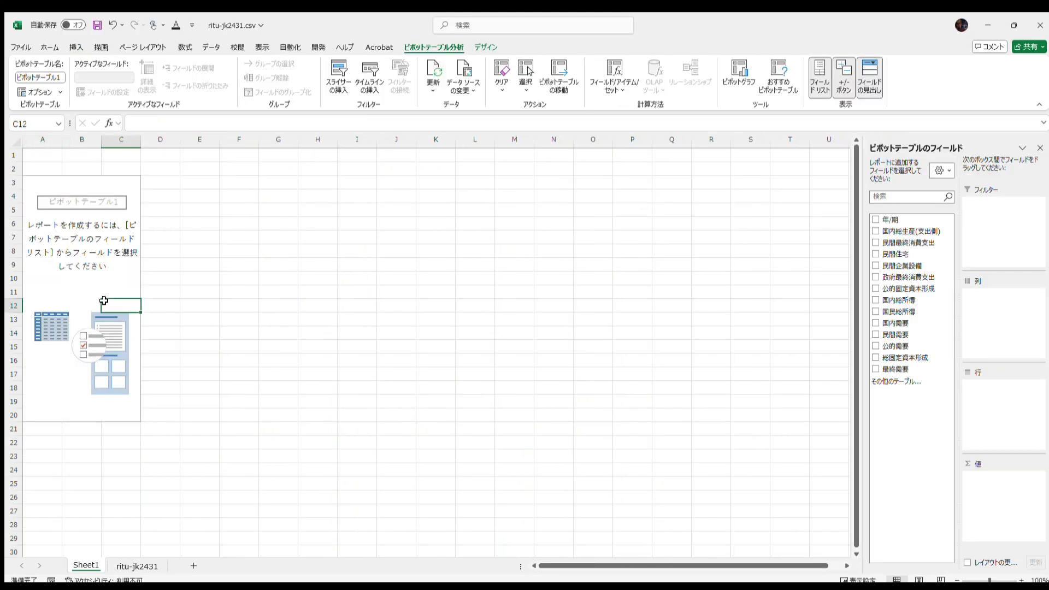
pyautogui.moveTo(876, 217); pyautogui.dragTo(997, 407)
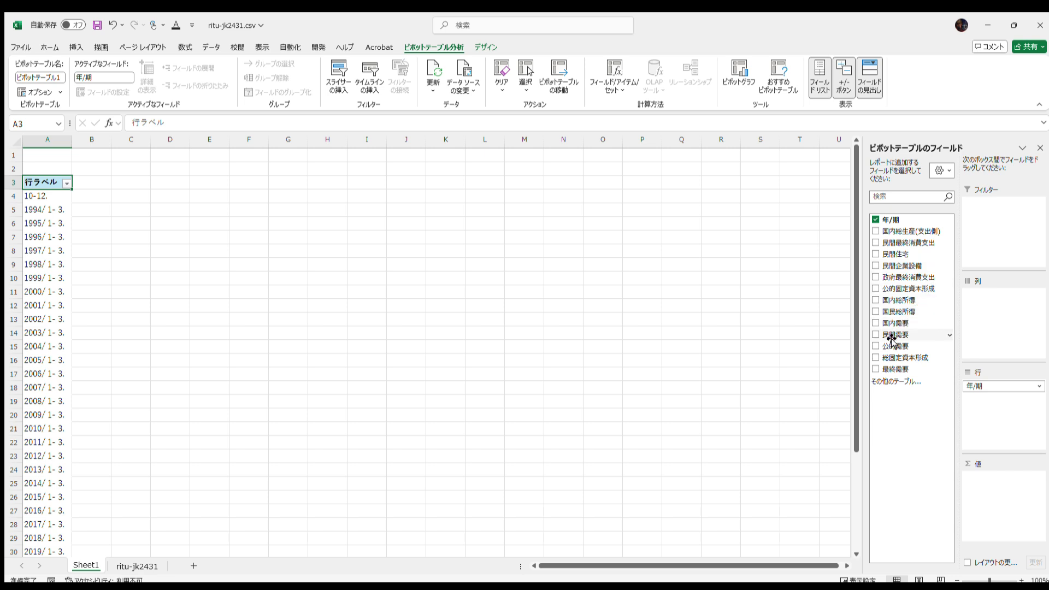
pyautogui.moveTo(899, 313); pyautogui.dragTo(1003, 320)
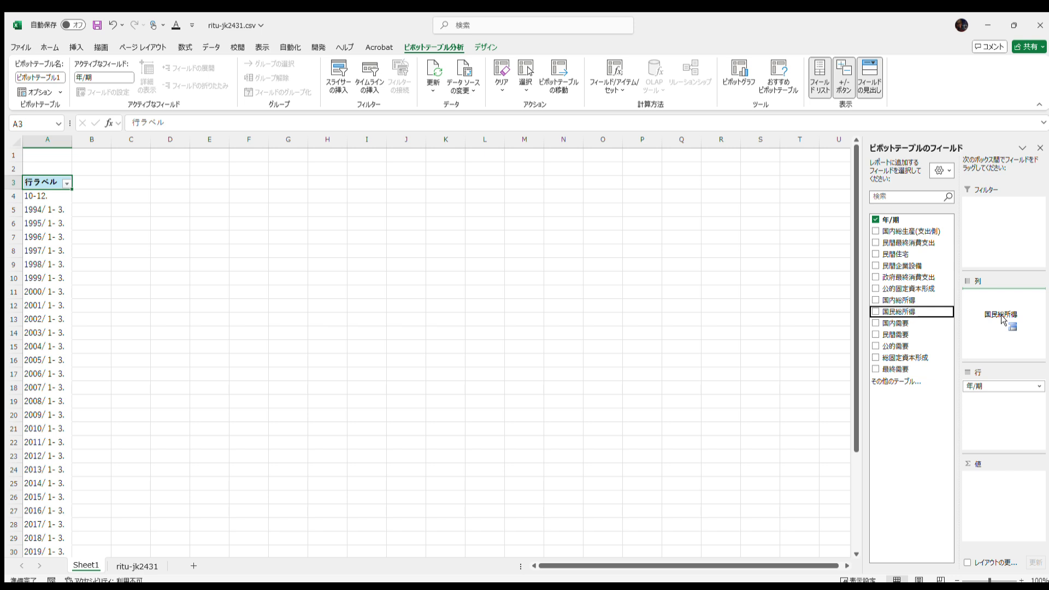
pyautogui.moveTo(1003, 321); pyautogui.dragTo(998, 319)
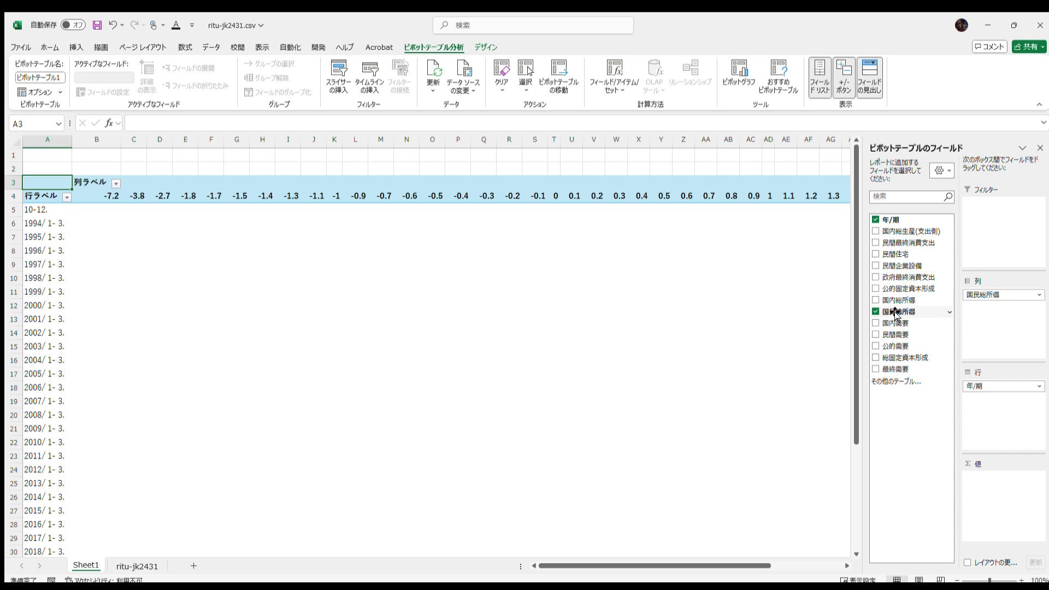
pyautogui.moveTo(978, 298); pyautogui.dragTo(1013, 482)
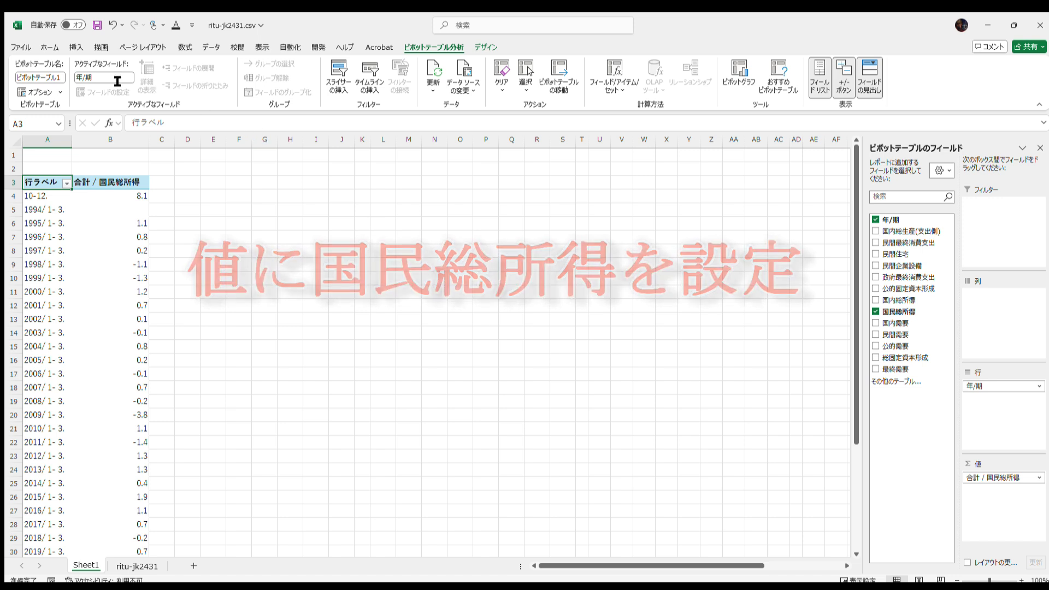
# Step: Insert a chart based on the pivot table
pyautogui.click(75, 47)
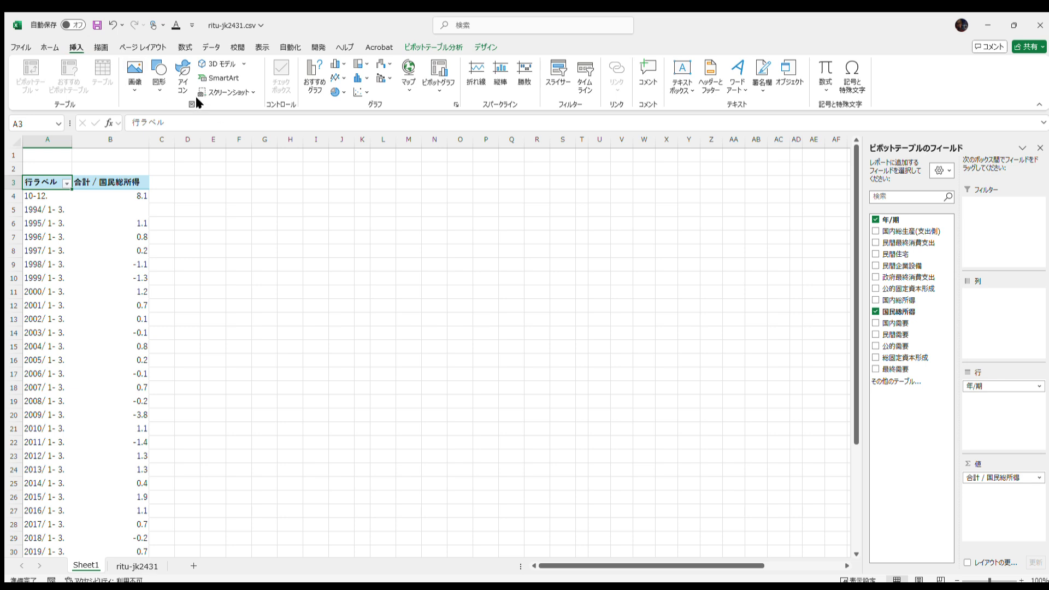